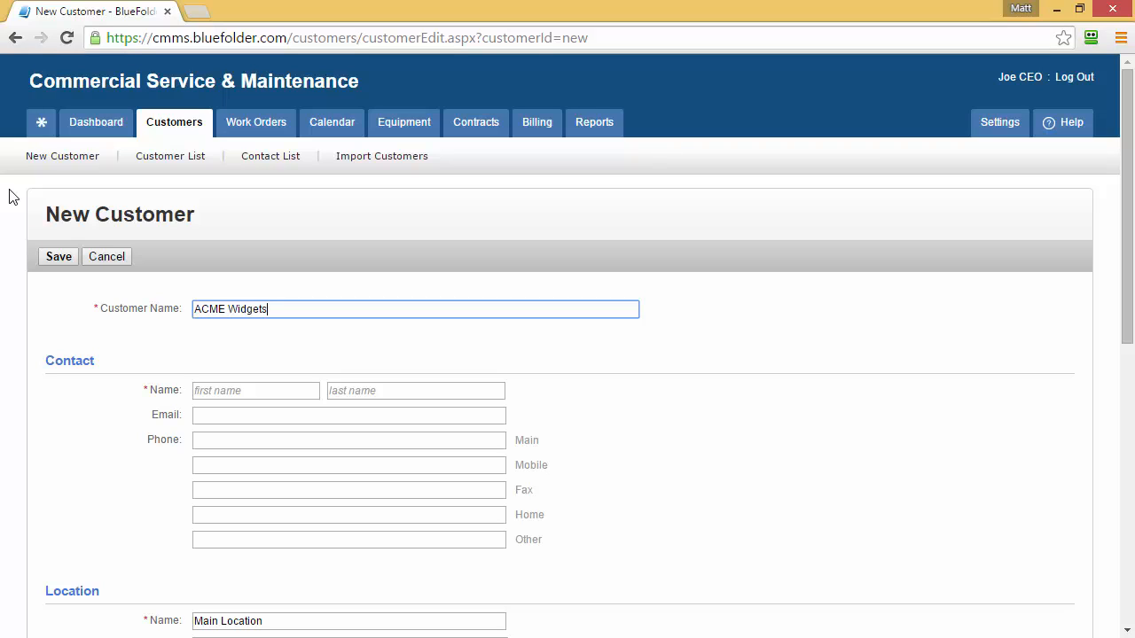
Enter the contact's first name, last name and e-mail address
{"action": "key", "text": "Tab"}
{"action": "left_click", "coordinate": [382, 392]}
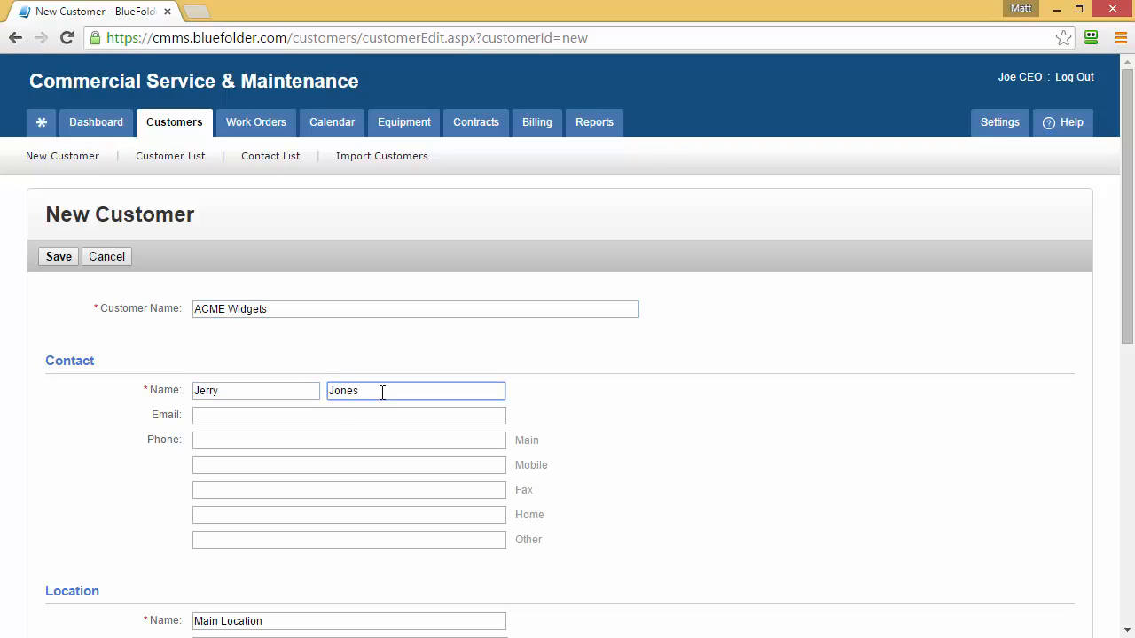
{"action": "left_click", "coordinate": [233, 416]}
Fill in the contact's main, mobile and fax phone numbers
{"action": "key", "text": "Tab"}
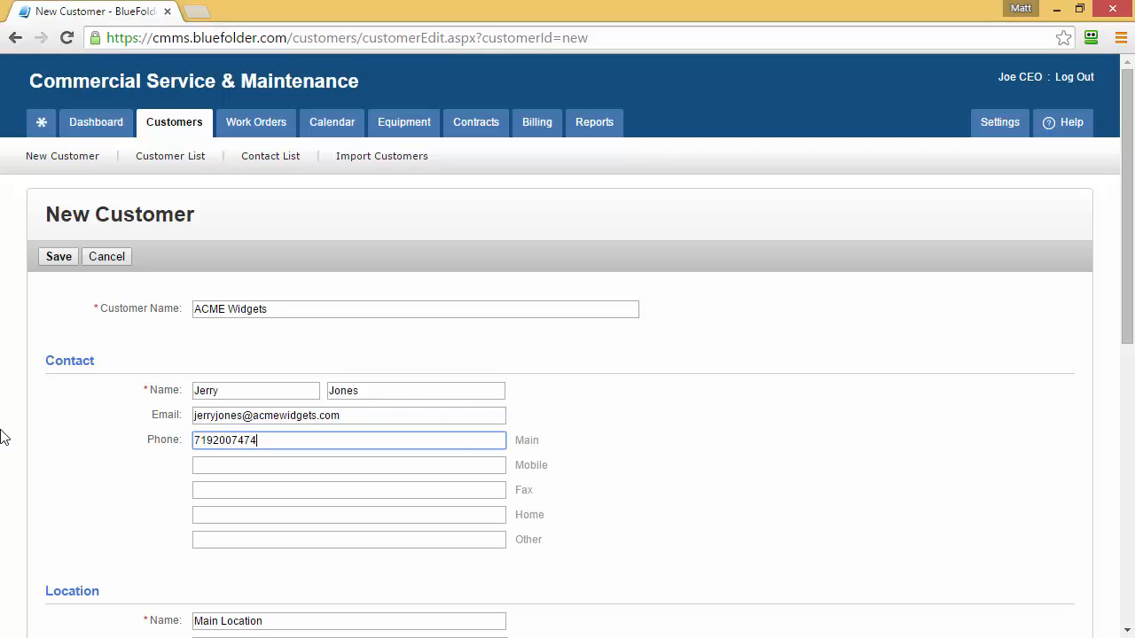
{"action": "key", "text": "Tab"}
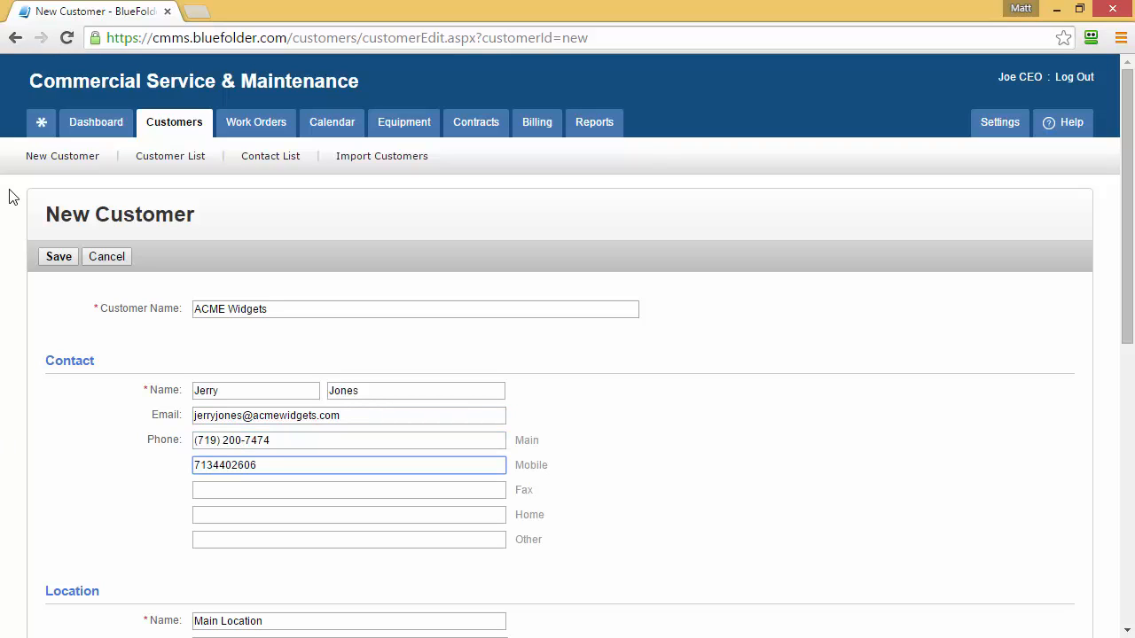
{"action": "key", "text": "Tab"}
{"action": "key", "text": "Tab"}
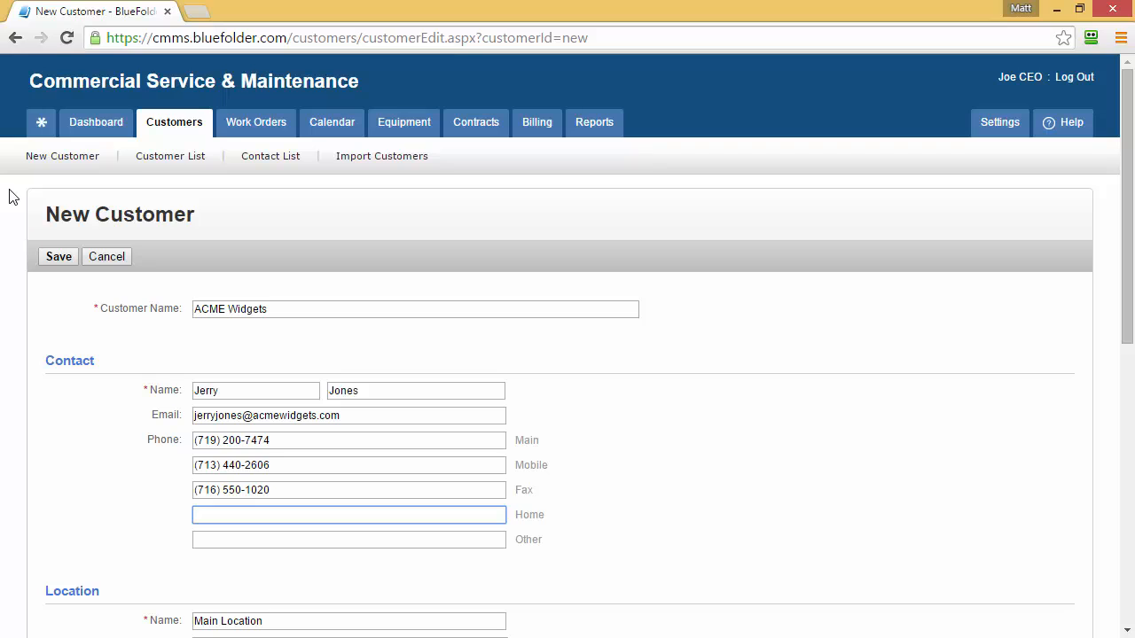
Enter the location's street address with a second line for the suite number
{"action": "left_click", "coordinate": [11, 196]}
{"action": "scroll", "coordinate": [5, 221], "scroll_direction": "down", "scroll_amount": 3}
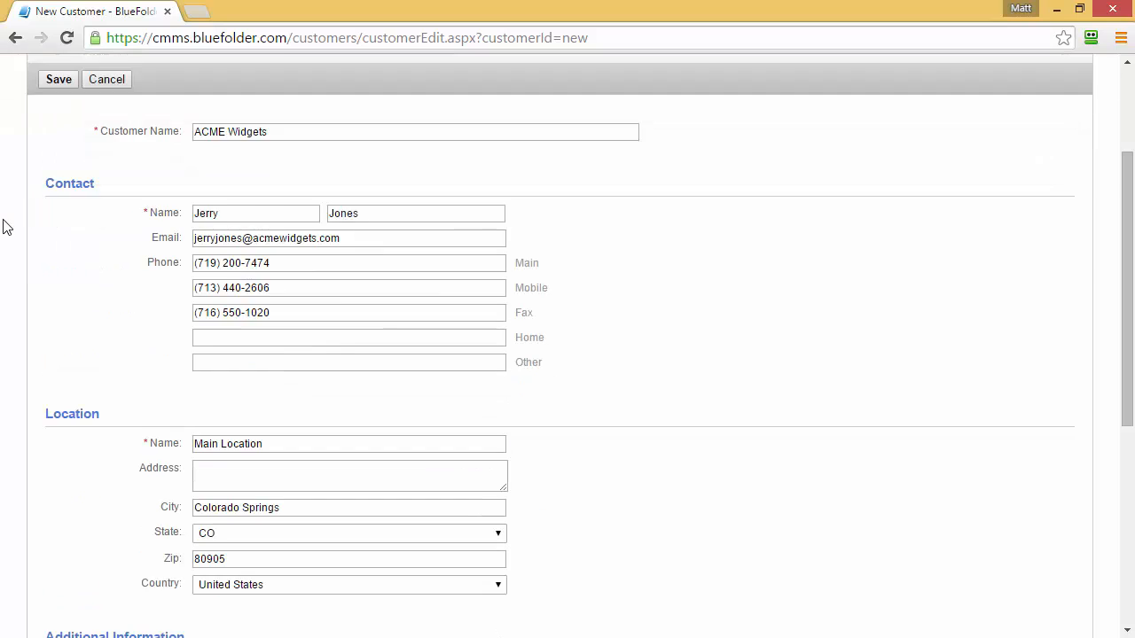
{"action": "scroll", "coordinate": [4, 232], "scroll_direction": "down", "scroll_amount": 1}
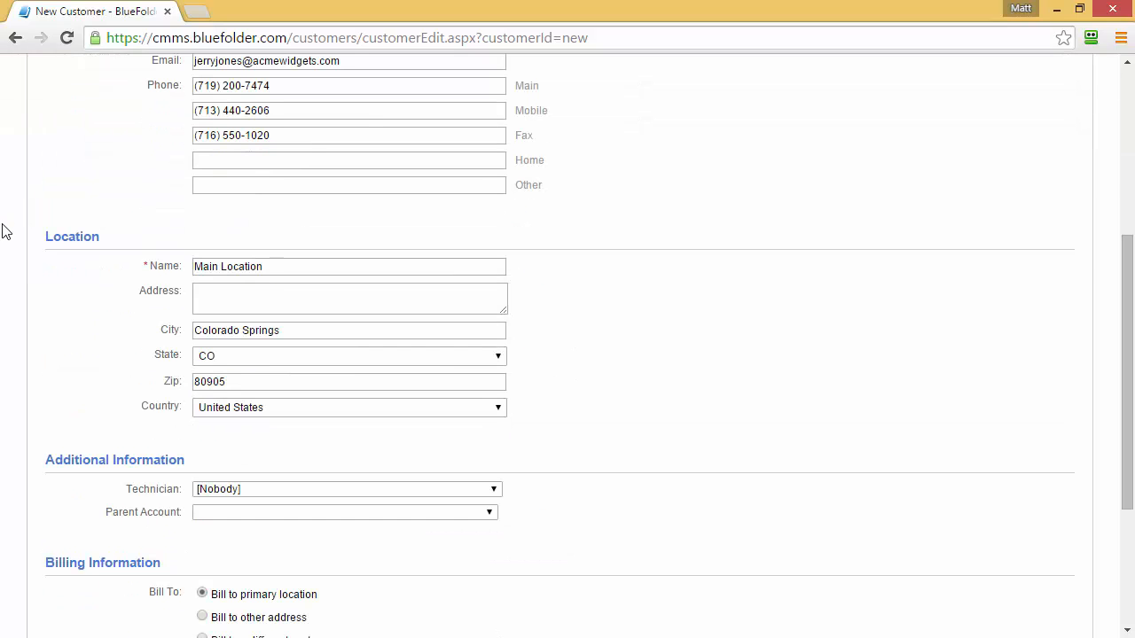
{"action": "key", "text": "Return"}
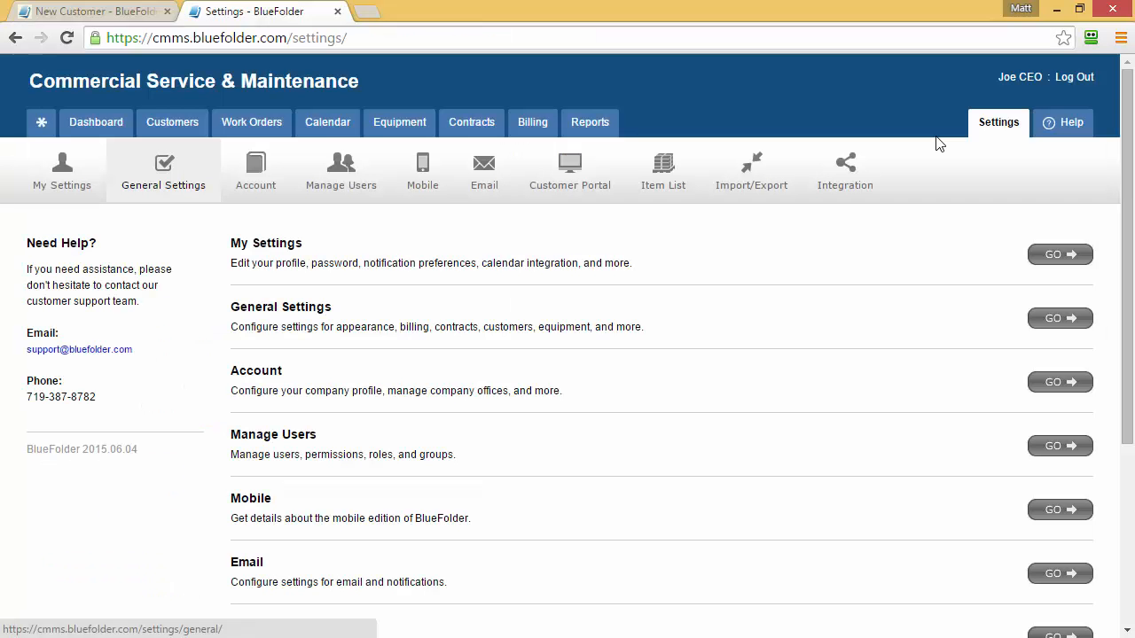
In General Settings, view the Customers page's default values for new customer records
{"action": "left_click", "coordinate": [149, 168]}
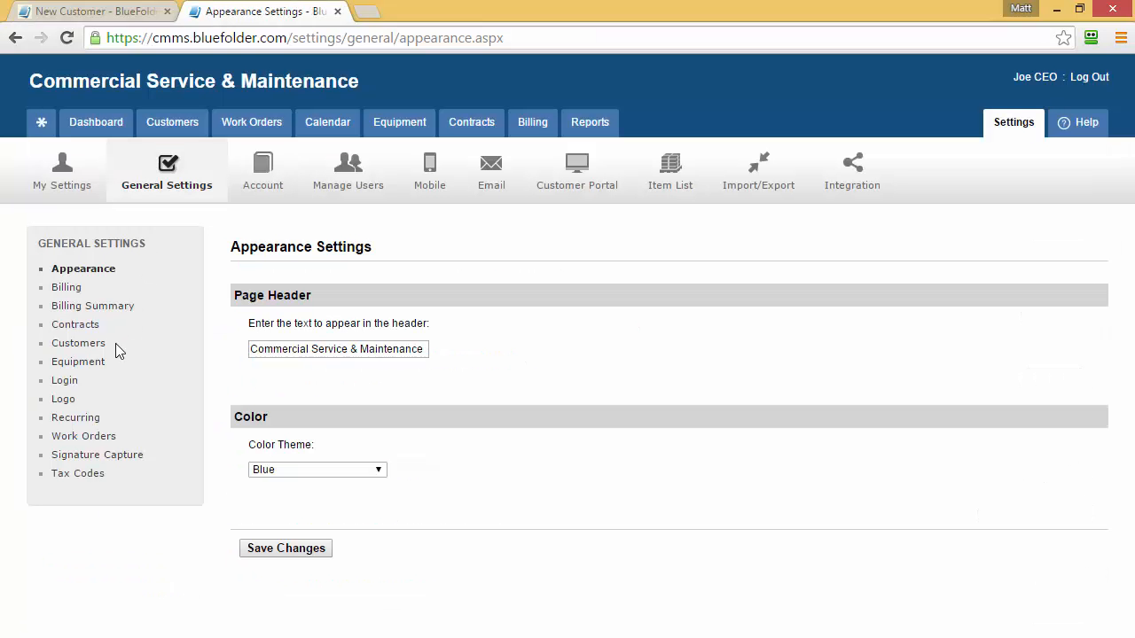
{"action": "left_click", "coordinate": [77, 346]}
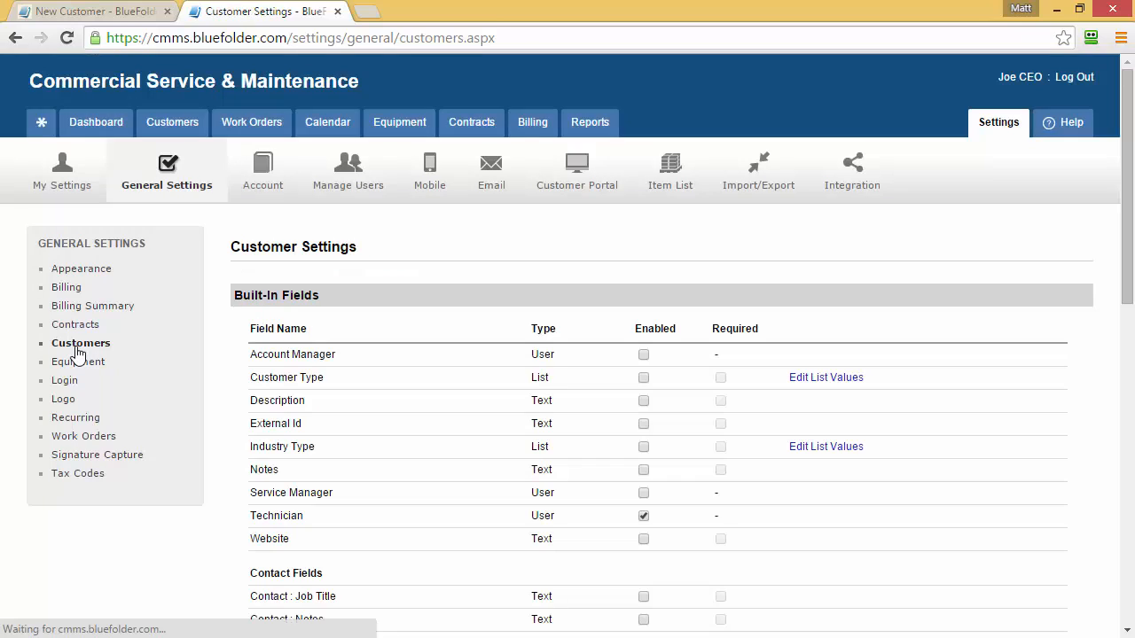
{"action": "scroll", "coordinate": [213, 377], "scroll_direction": "down", "scroll_amount": 2}
{"action": "scroll", "coordinate": [213, 376], "scroll_direction": "down", "scroll_amount": 7}
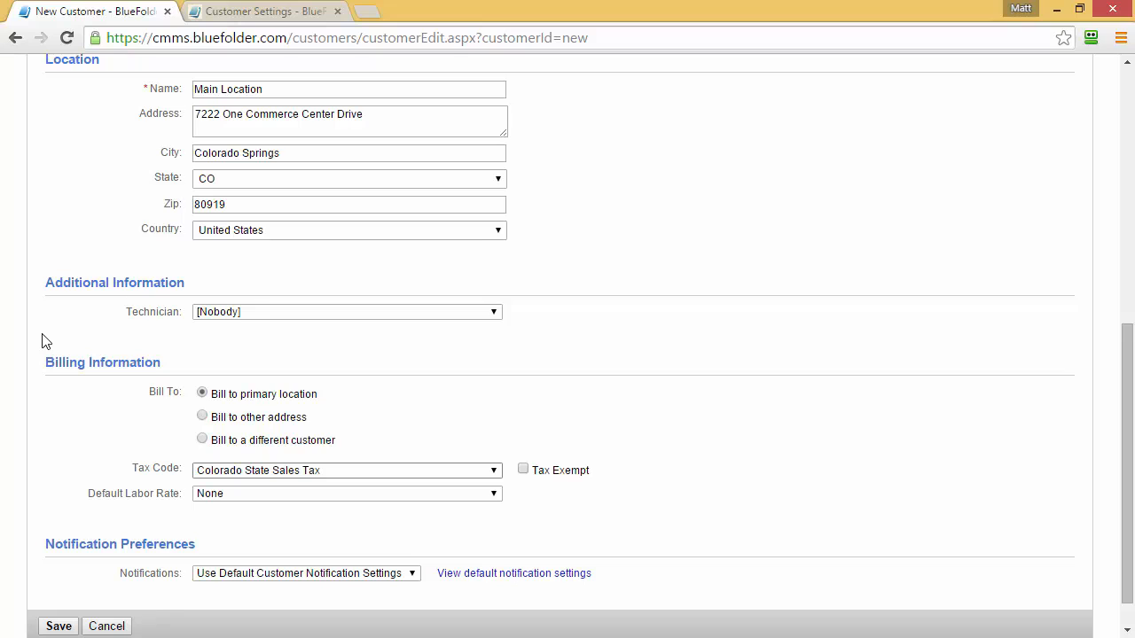
Assign a technician from the Technician list and set billing to 'Bill to other address'
{"action": "left_click", "coordinate": [496, 316]}
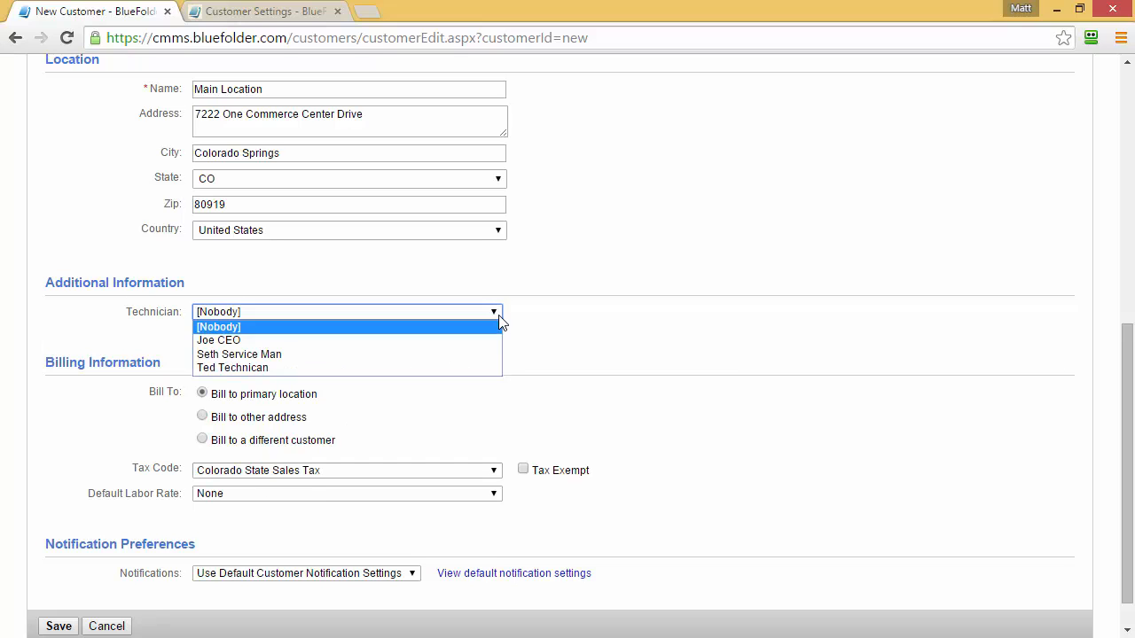
{"action": "left_click", "coordinate": [476, 365]}
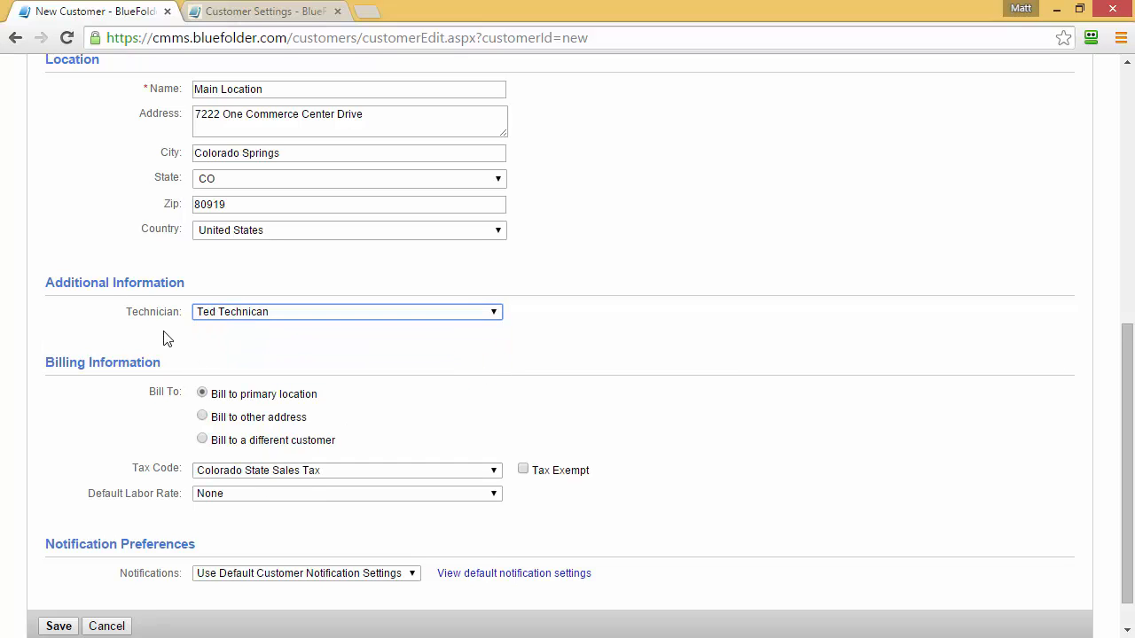
{"action": "left_click", "coordinate": [28, 326]}
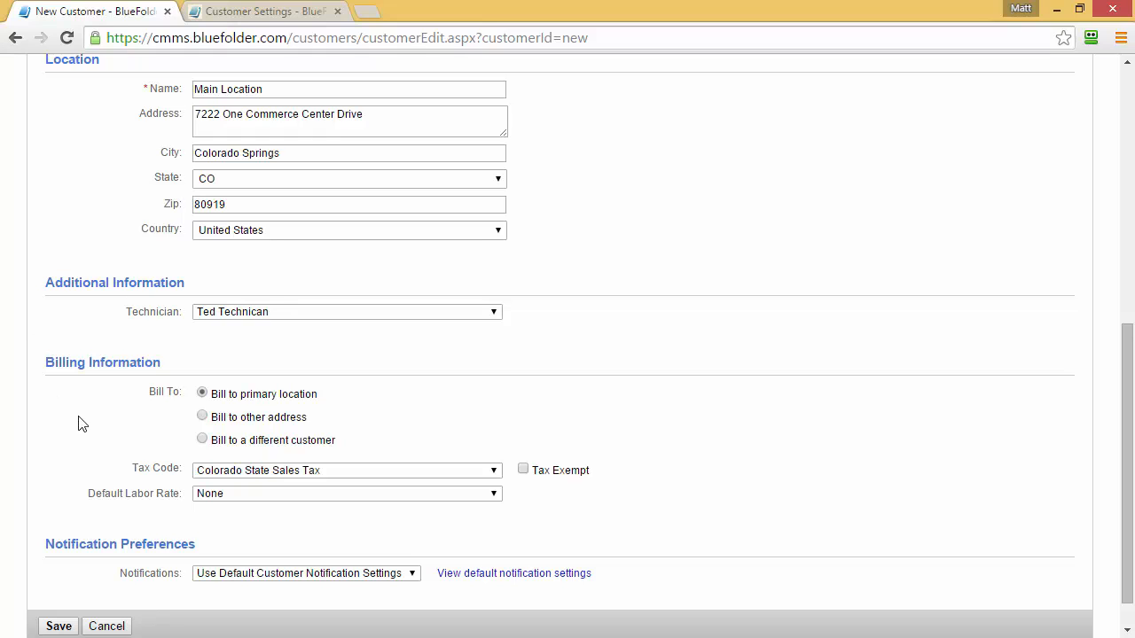
{"action": "left_click", "coordinate": [202, 416]}
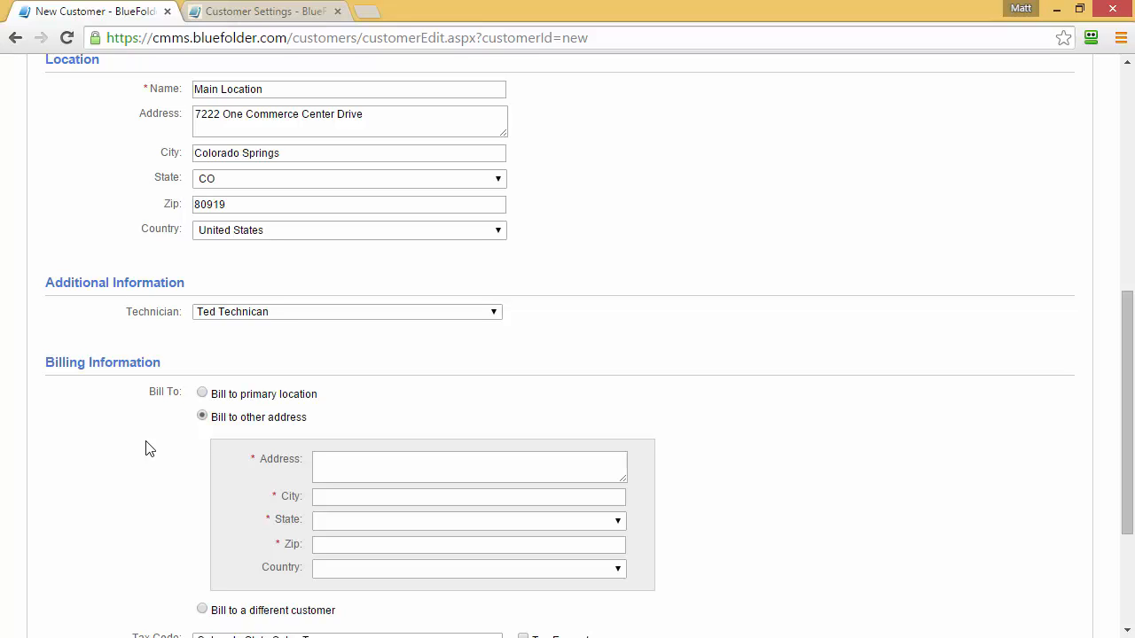
Choose 'Bill to a different customer' and select BMW, filling Location with Show Room
{"action": "scroll", "coordinate": [149, 449], "scroll_direction": "down", "scroll_amount": 2}
{"action": "left_click", "coordinate": [202, 432]}
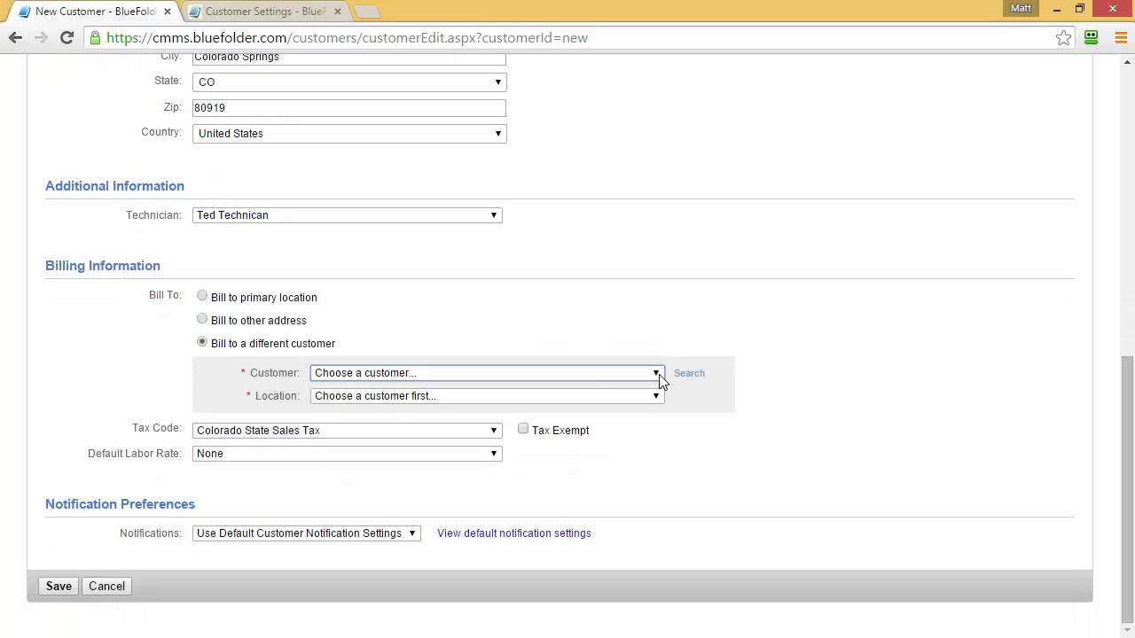
{"action": "left_click", "coordinate": [659, 374]}
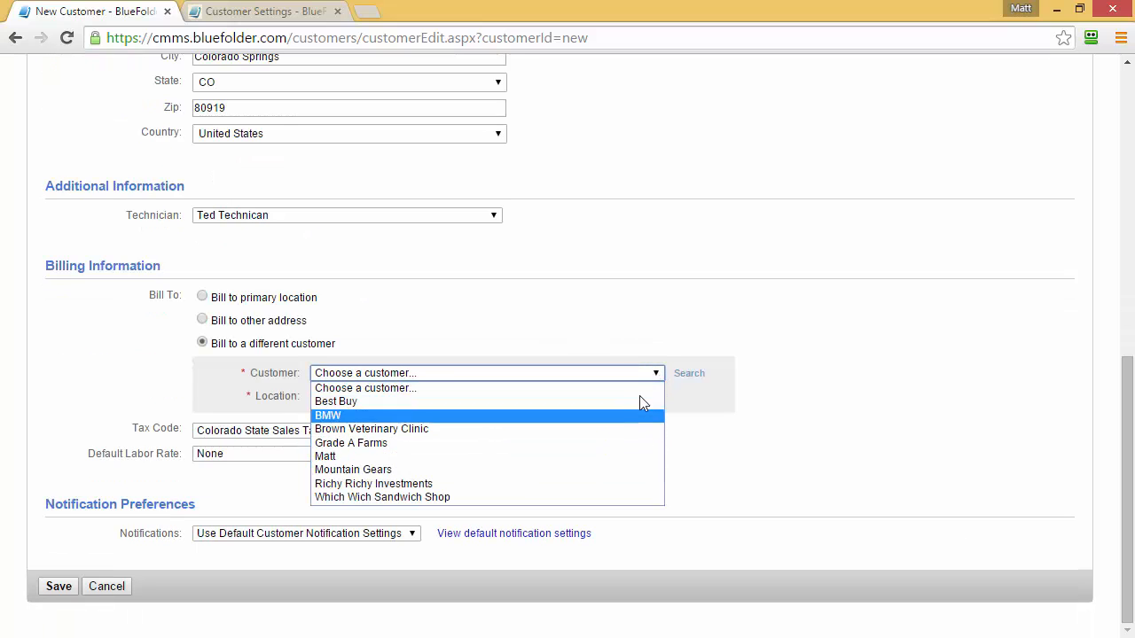
{"action": "left_click", "coordinate": [634, 348]}
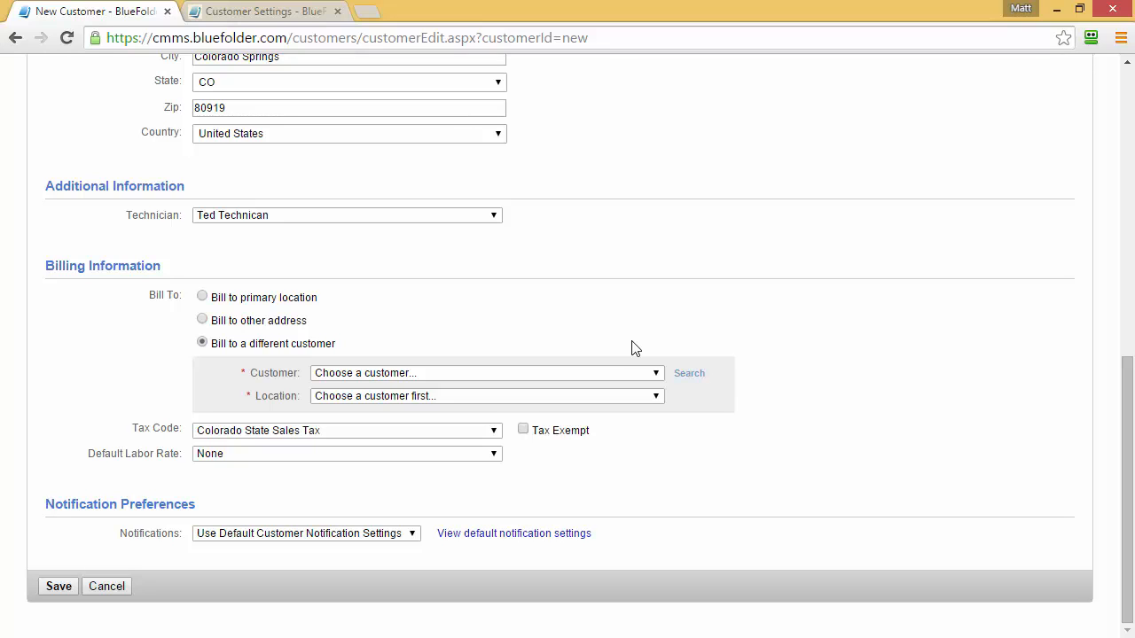
{"action": "left_click", "coordinate": [637, 373]}
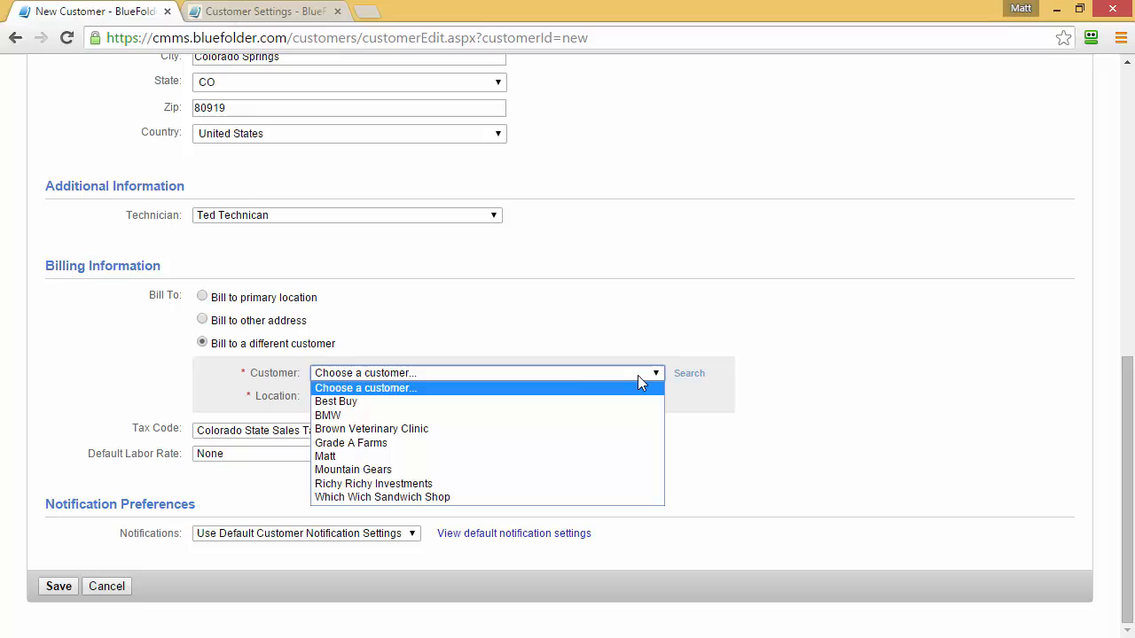
{"action": "left_click", "coordinate": [516, 412]}
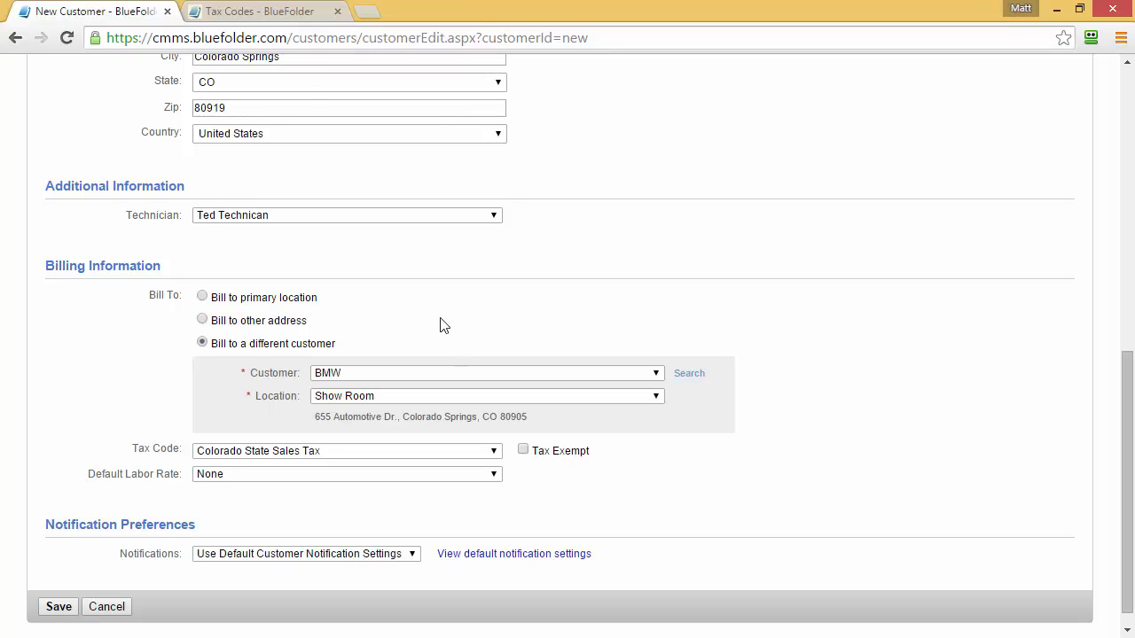
{"action": "left_click", "coordinate": [276, 16]}
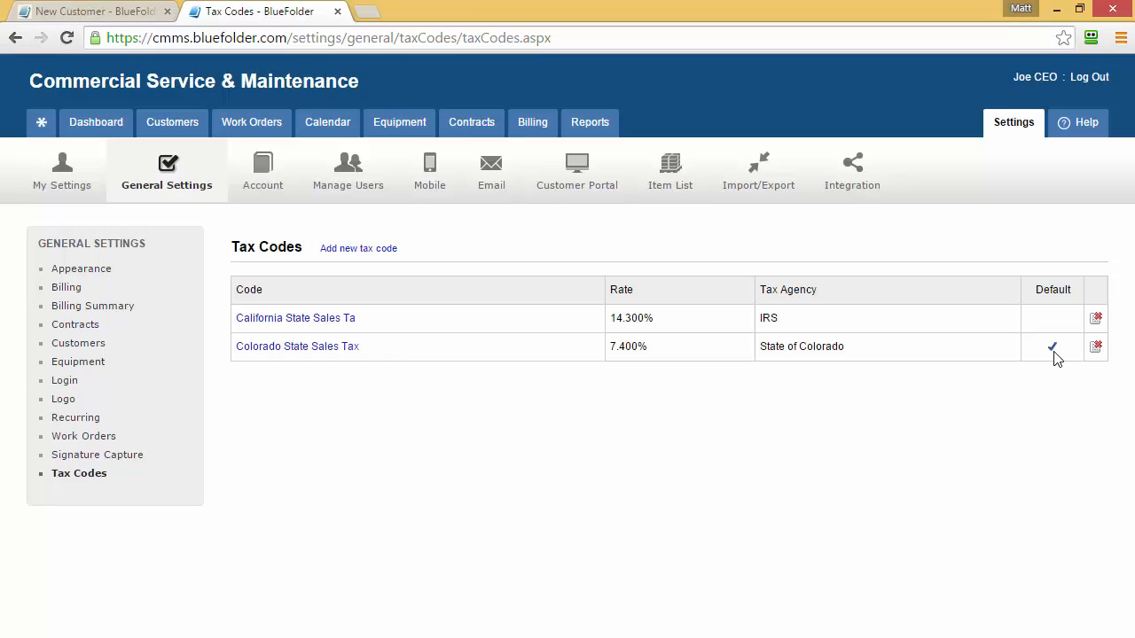
{"action": "left_click", "coordinate": [133, 12]}
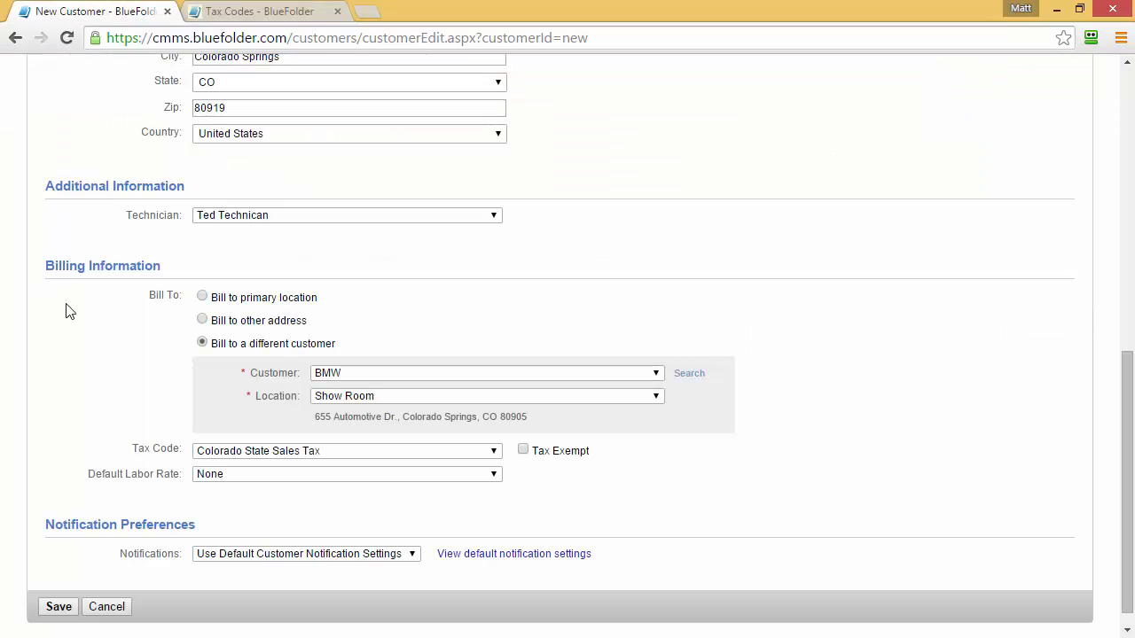
Choose Hourly Rate in the Default Labor Rate dropdown
{"action": "left_click_drag", "start_coordinate": [130, 449], "coordinate": [179, 453]}
{"action": "left_click", "coordinate": [235, 473]}
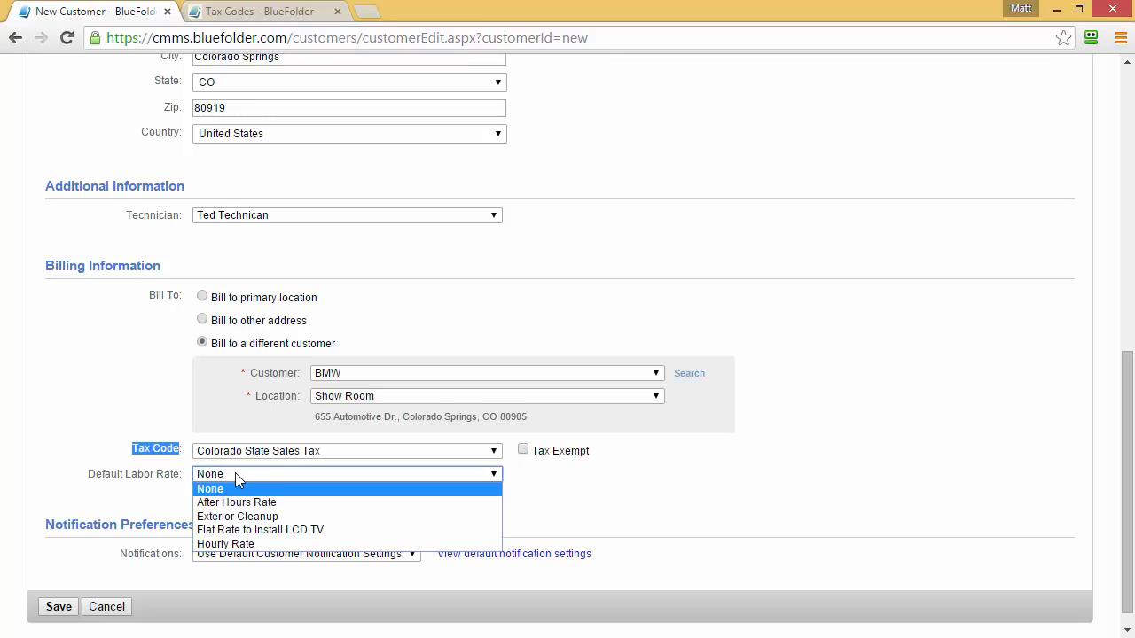
{"action": "left_click", "coordinate": [225, 543]}
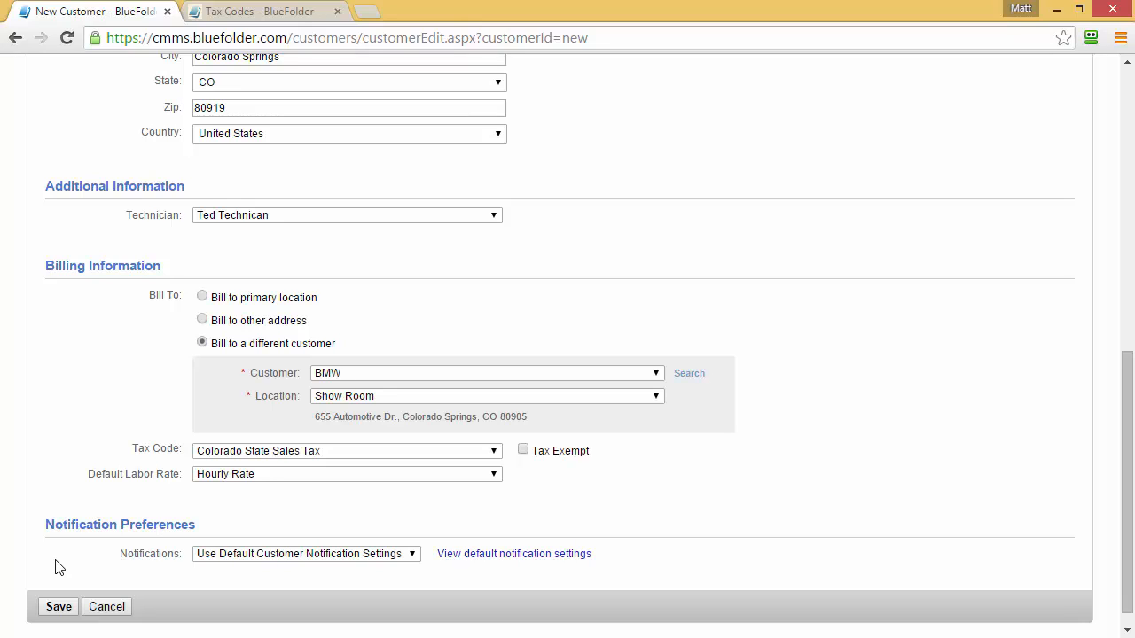
Use custom notification settings, ticking 'Work Order Assignment is Completed' and 'Customer Appointment is Created'
{"action": "left_click", "coordinate": [415, 556]}
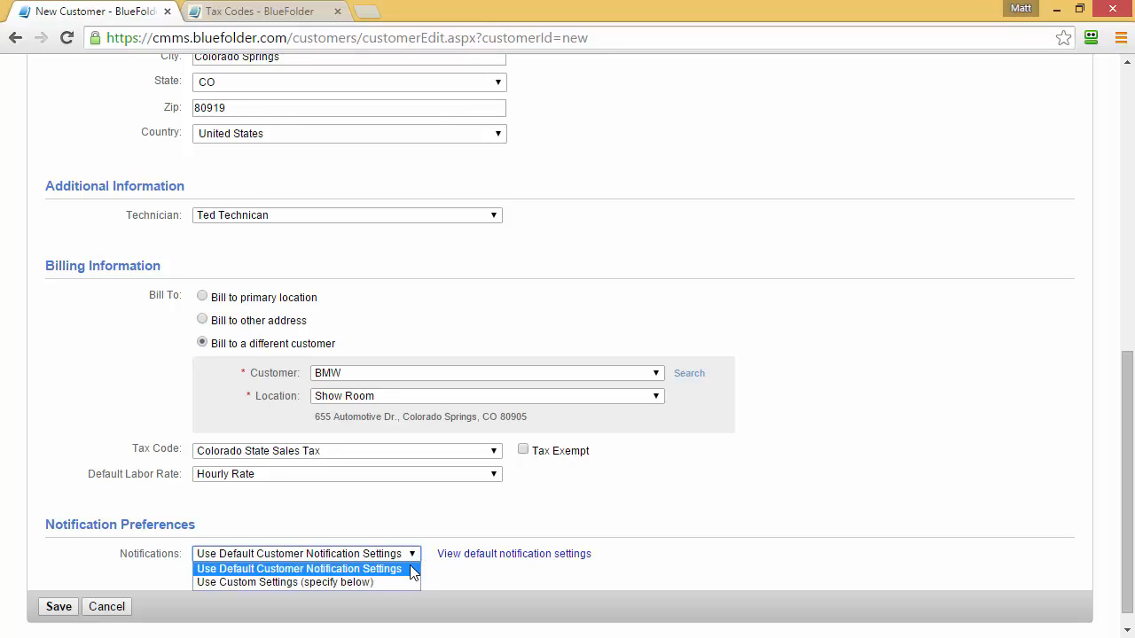
{"action": "left_click", "coordinate": [366, 583]}
{"action": "scroll", "coordinate": [56, 576], "scroll_direction": "down", "scroll_amount": 3}
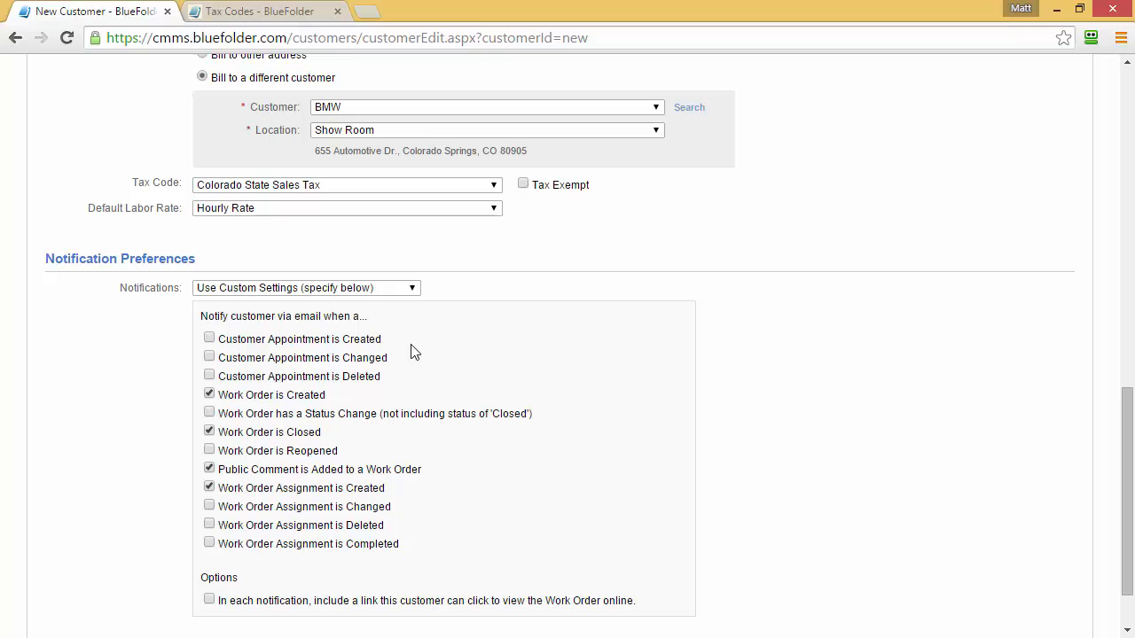
{"action": "left_click", "coordinate": [412, 289]}
{"action": "left_click", "coordinate": [376, 303]}
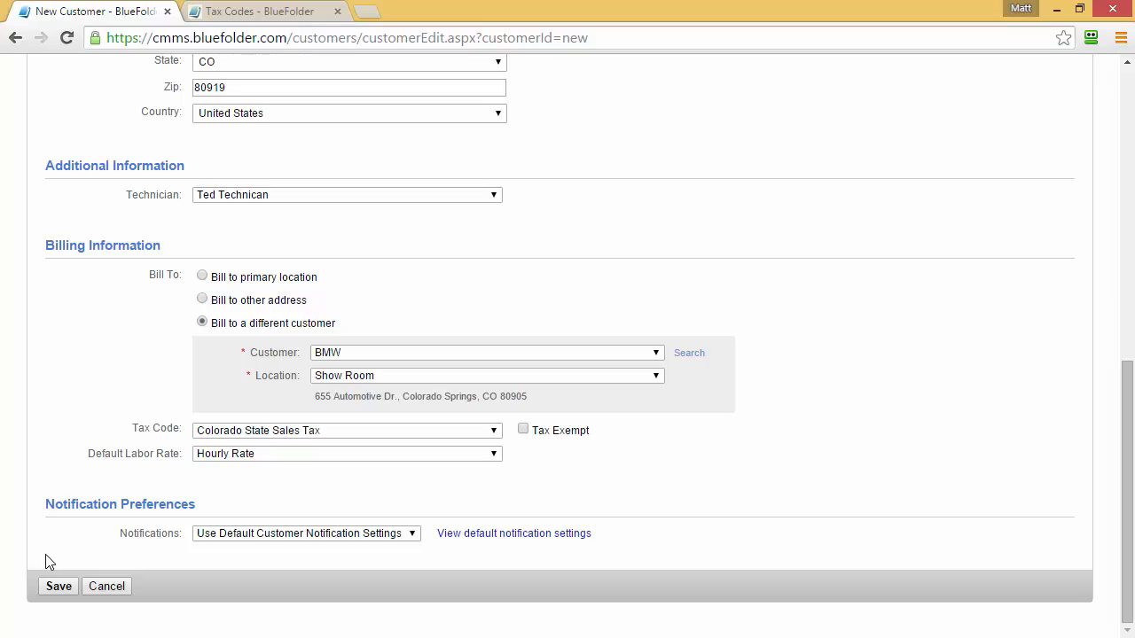
{"action": "left_click", "coordinate": [414, 535]}
{"action": "left_click", "coordinate": [363, 560]}
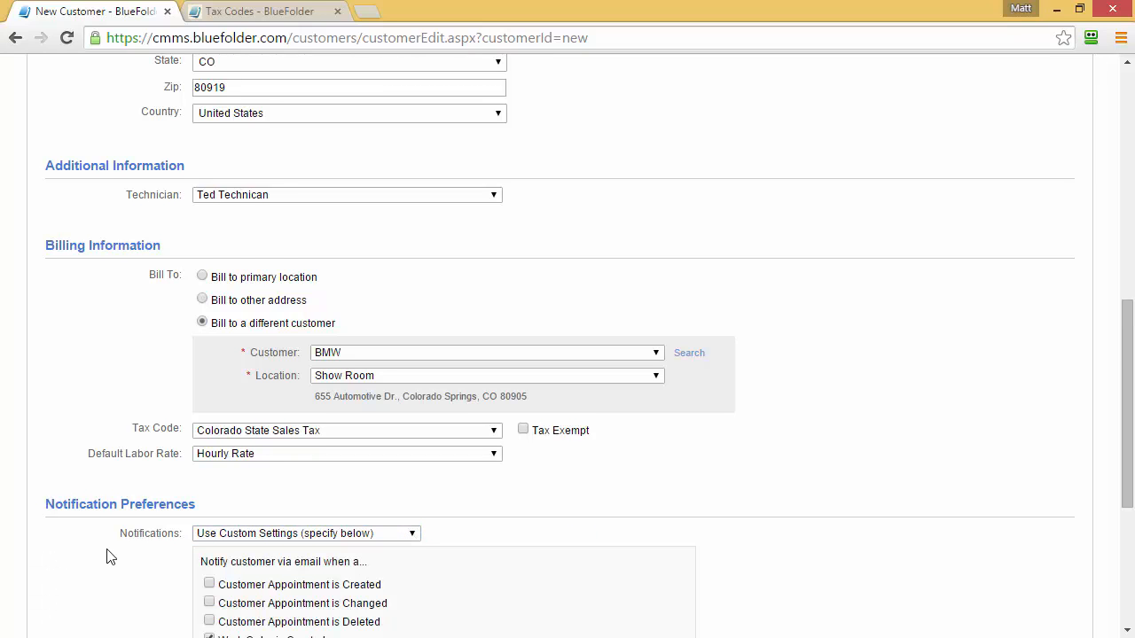
{"action": "scroll", "coordinate": [106, 556], "scroll_direction": "down", "scroll_amount": 2}
{"action": "scroll", "coordinate": [106, 555], "scroll_direction": "down", "scroll_amount": 1}
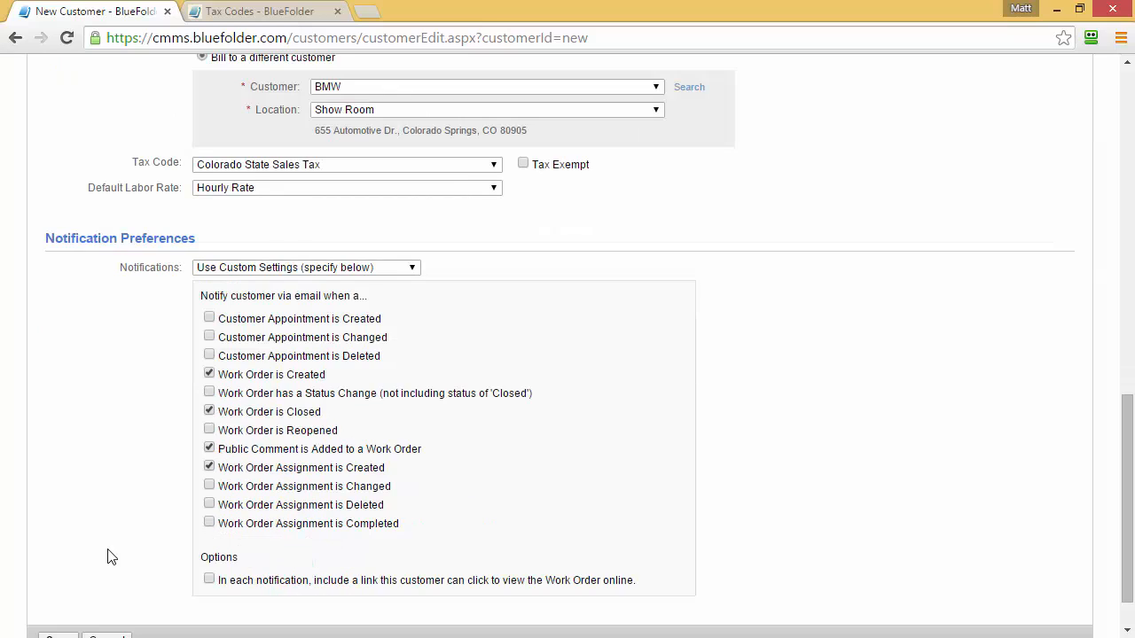
{"action": "left_click", "coordinate": [209, 523]}
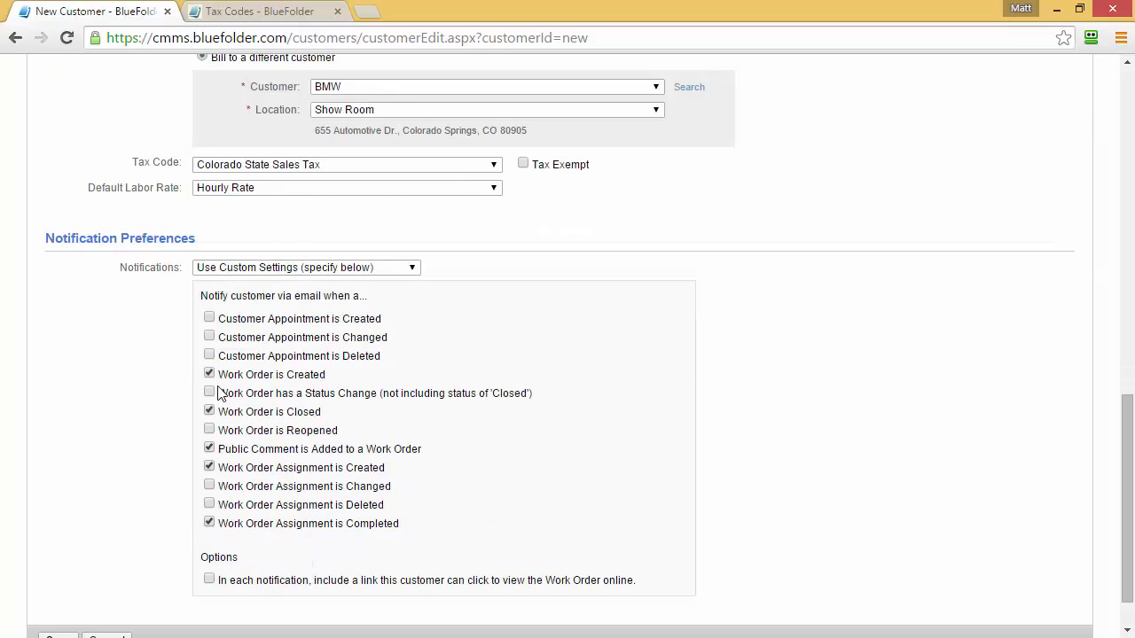
{"action": "left_click", "coordinate": [209, 318]}
In the settings tab, view Email settings' default Customer Notification Preferences
{"action": "left_click", "coordinate": [248, 10]}
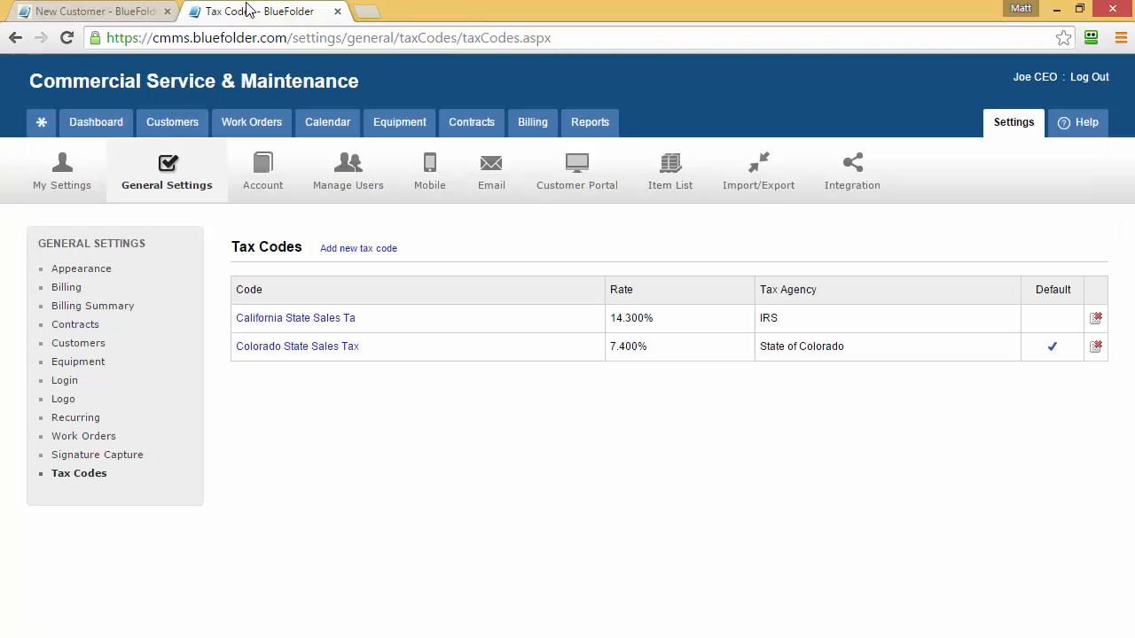
{"action": "left_click", "coordinate": [485, 186]}
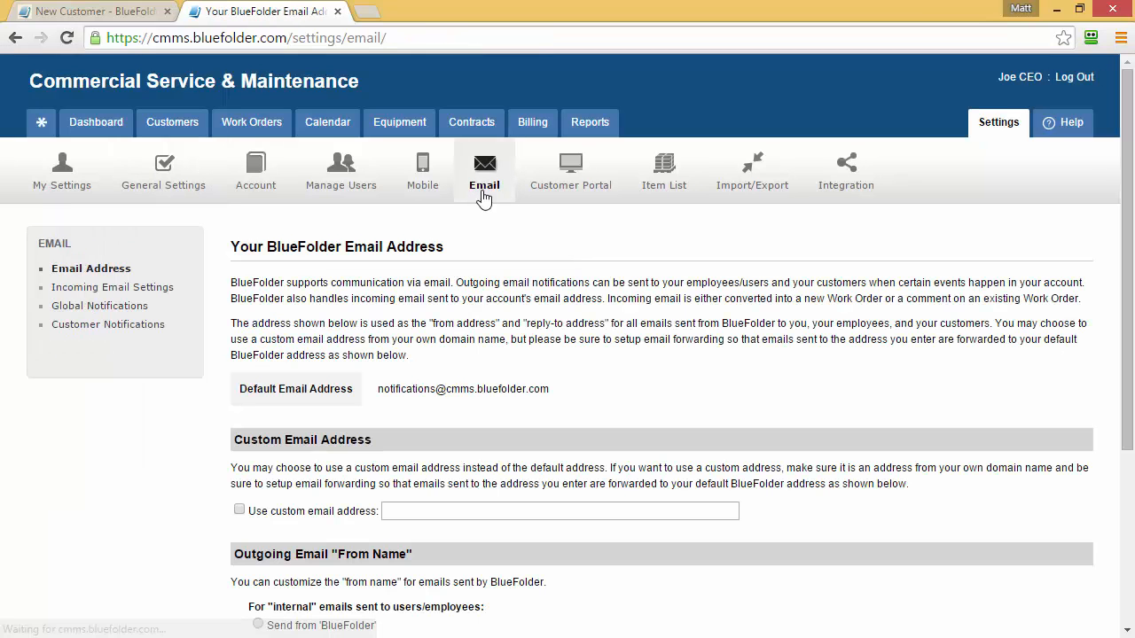
{"action": "left_click", "coordinate": [112, 325]}
{"action": "scroll", "coordinate": [106, 328], "scroll_direction": "down", "scroll_amount": 1}
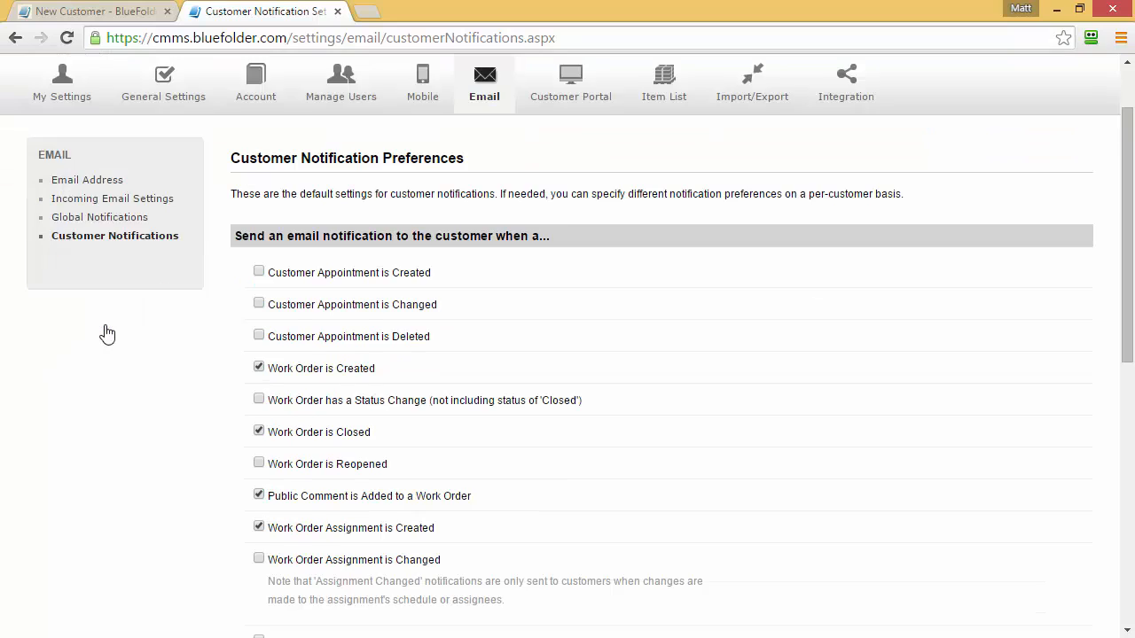
{"action": "scroll", "coordinate": [107, 333], "scroll_direction": "down", "scroll_amount": 1}
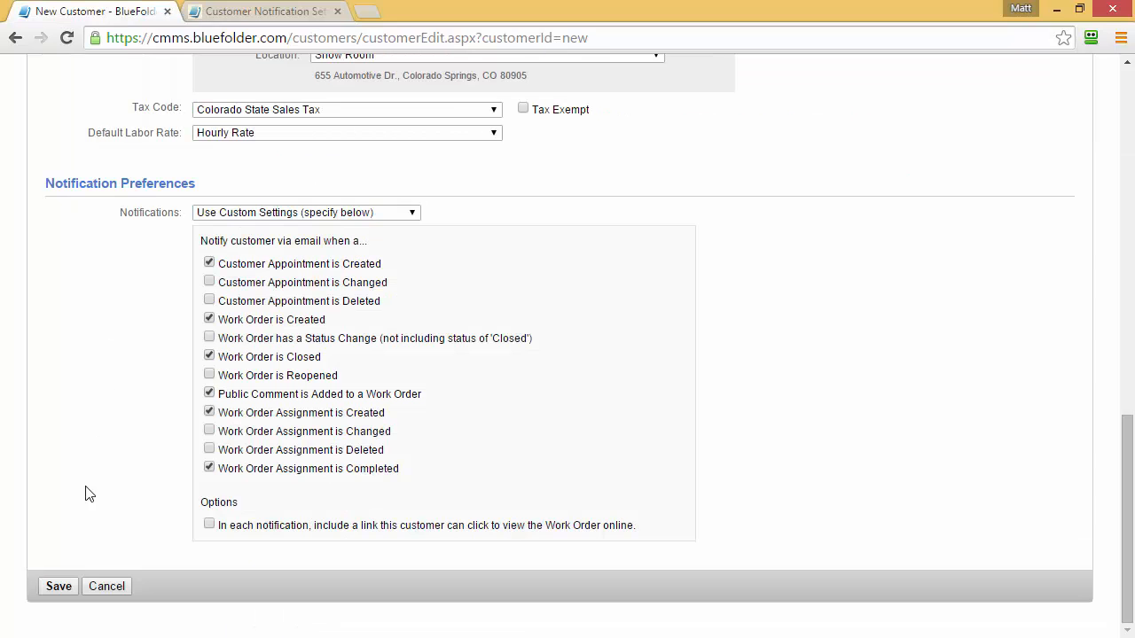
Save the ACME Widgets customer record
{"action": "left_click", "coordinate": [59, 587]}
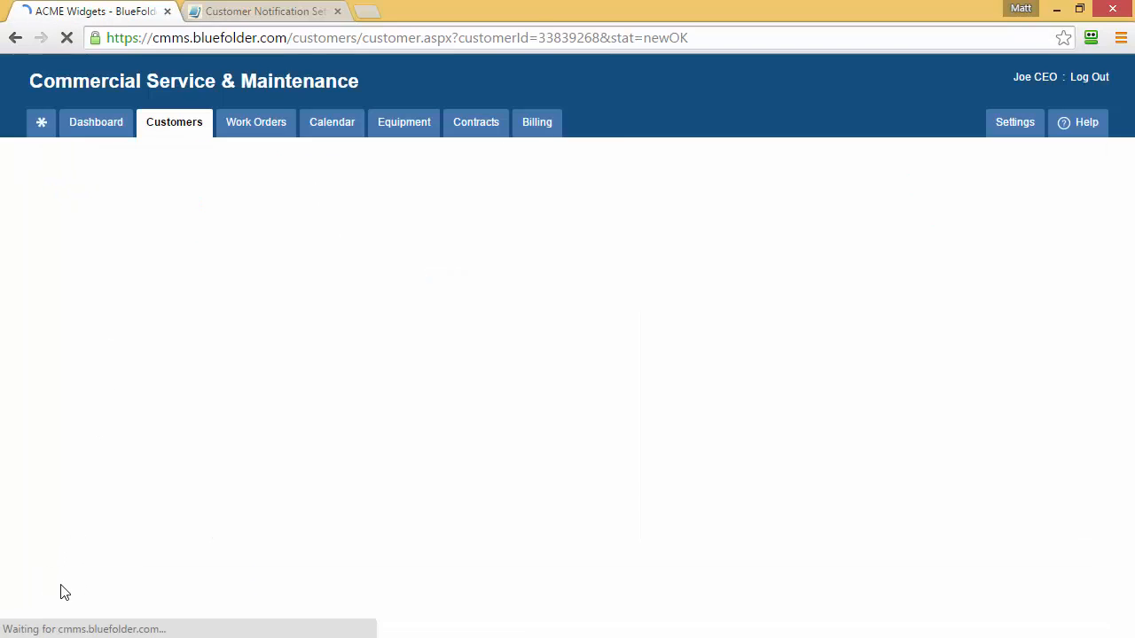